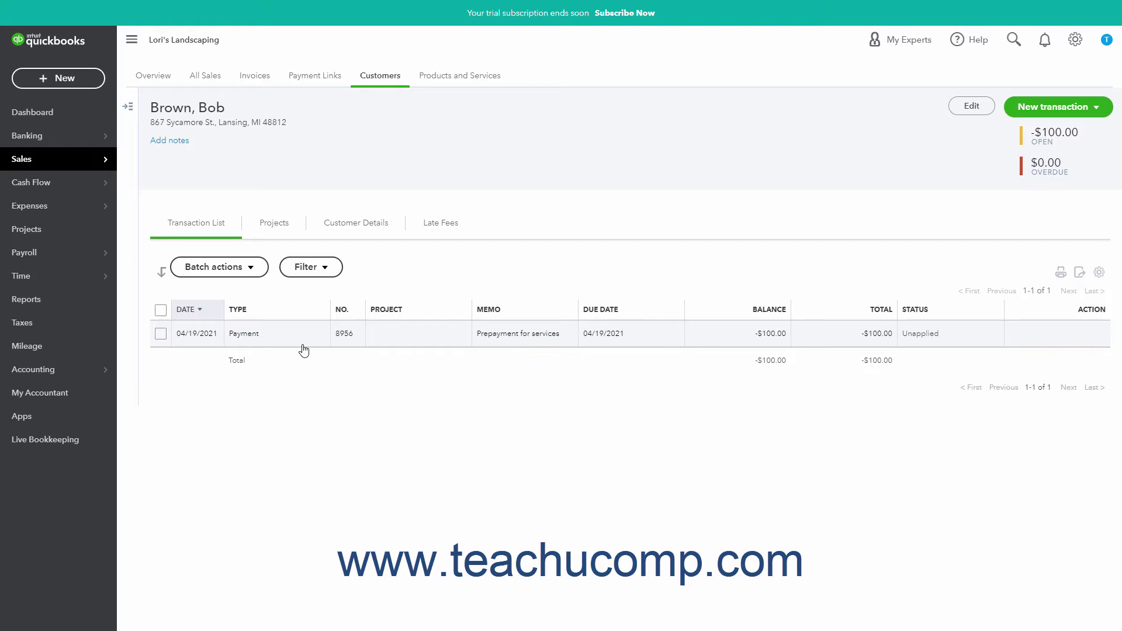
Create a new check payable to the prepaying customer, drawn on the Checking account
click(79, 81)
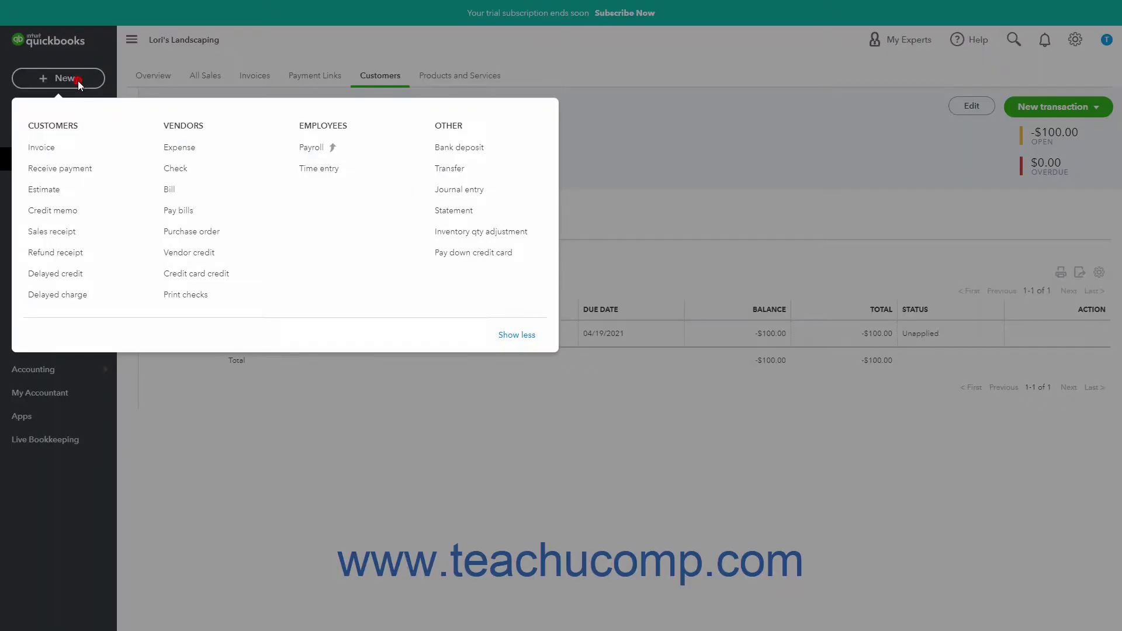
click(174, 174)
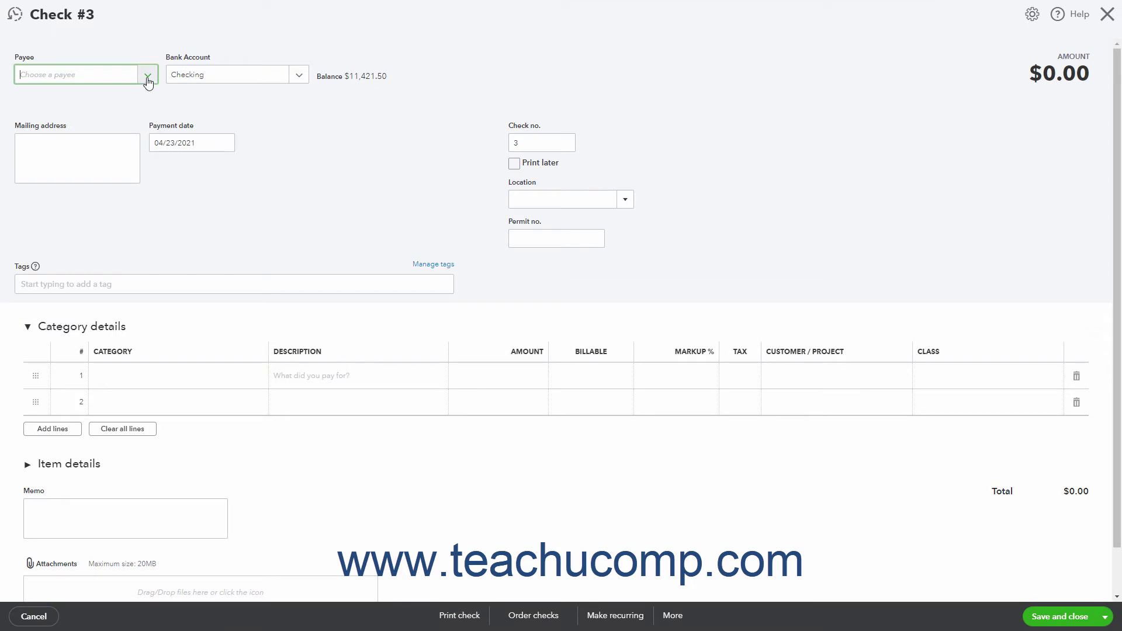
click(148, 76)
scroll(154, 155, down, 3)
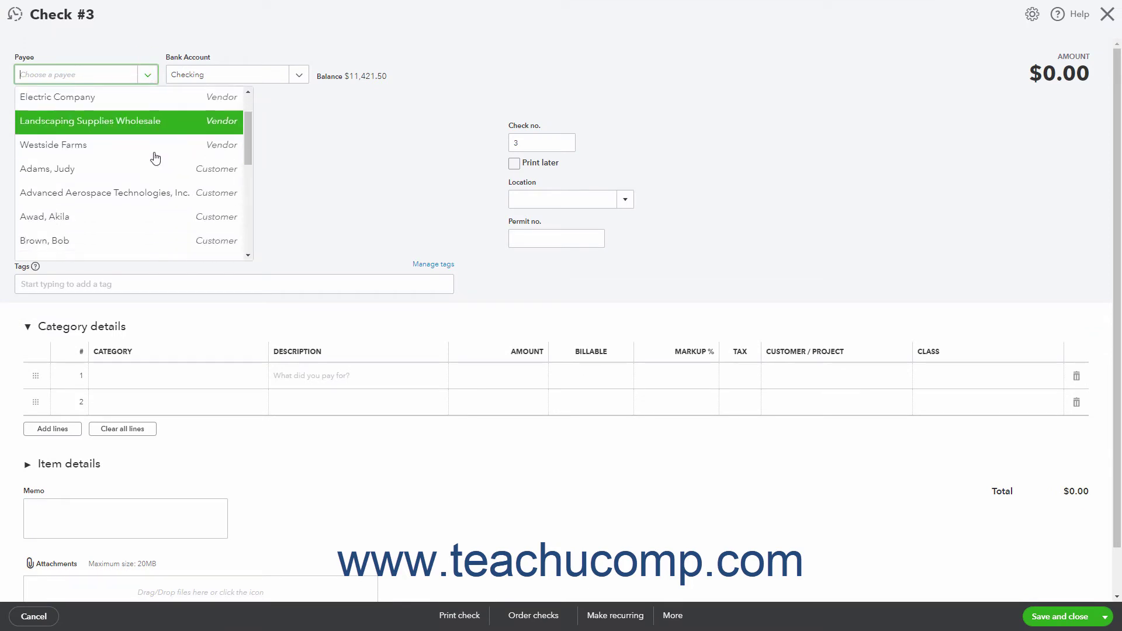
click(146, 174)
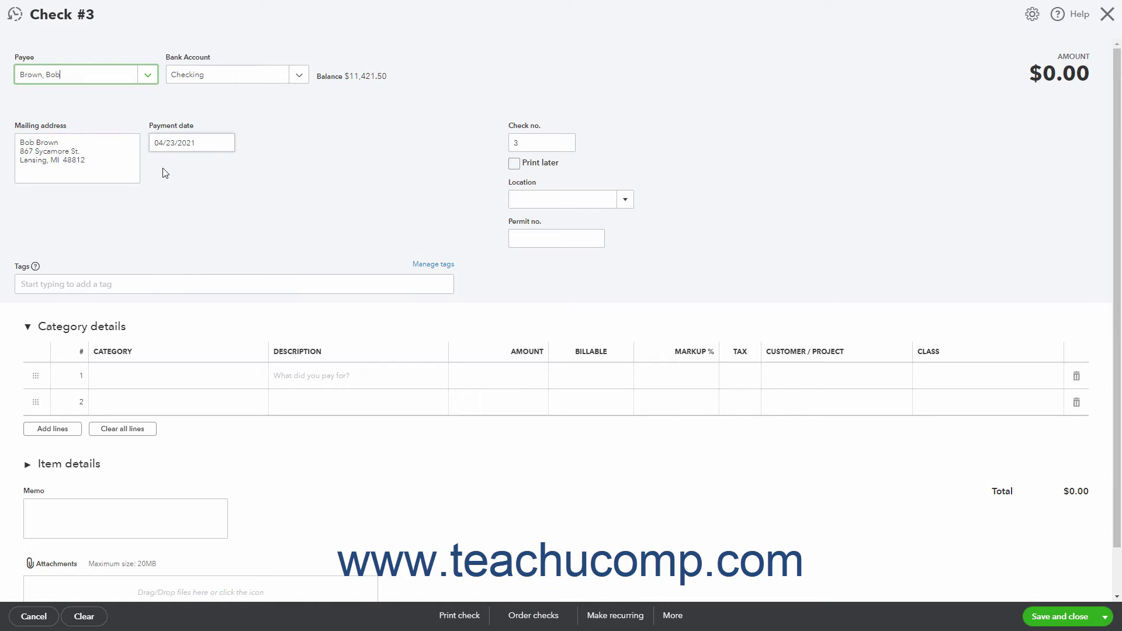
click(298, 75)
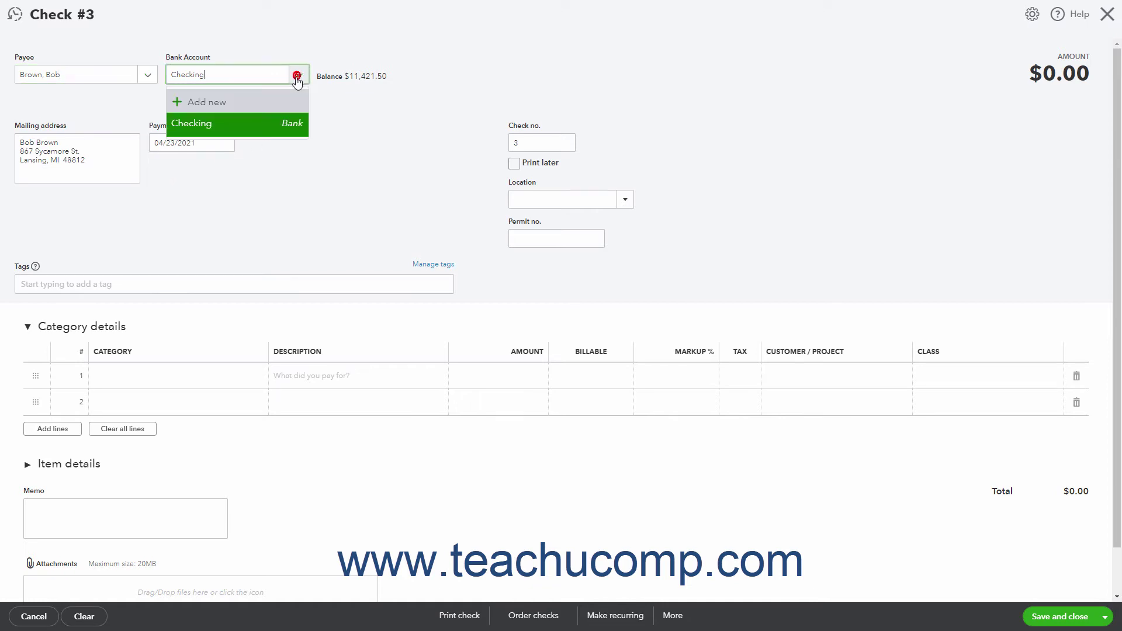
click(252, 131)
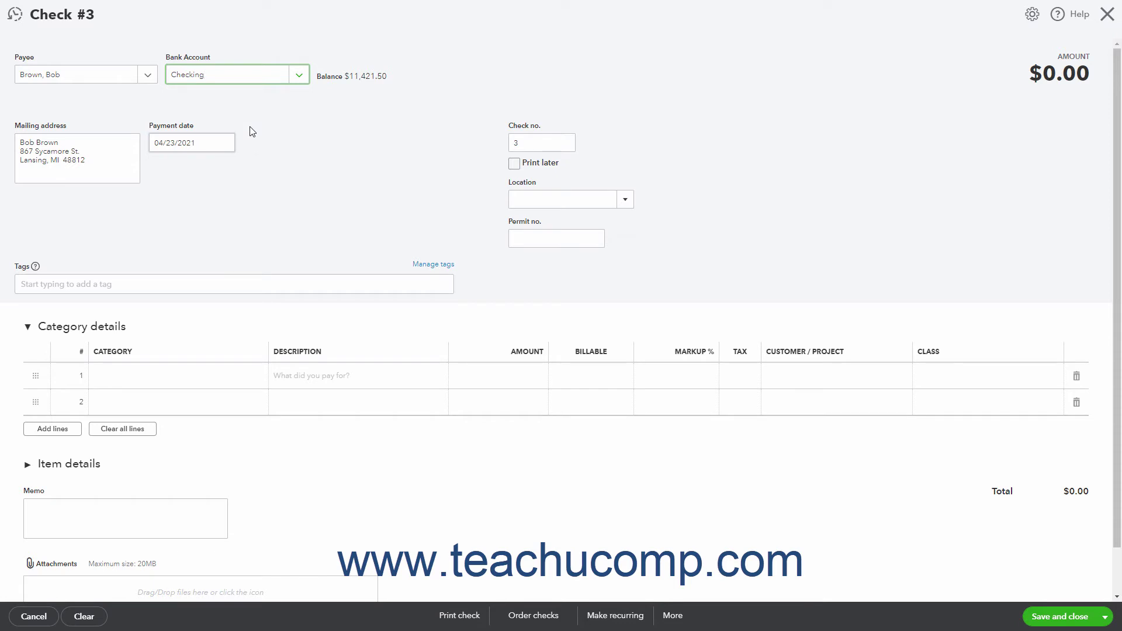
Date the check 04/26/2021, leave Print later off, and number it 2
click(224, 141)
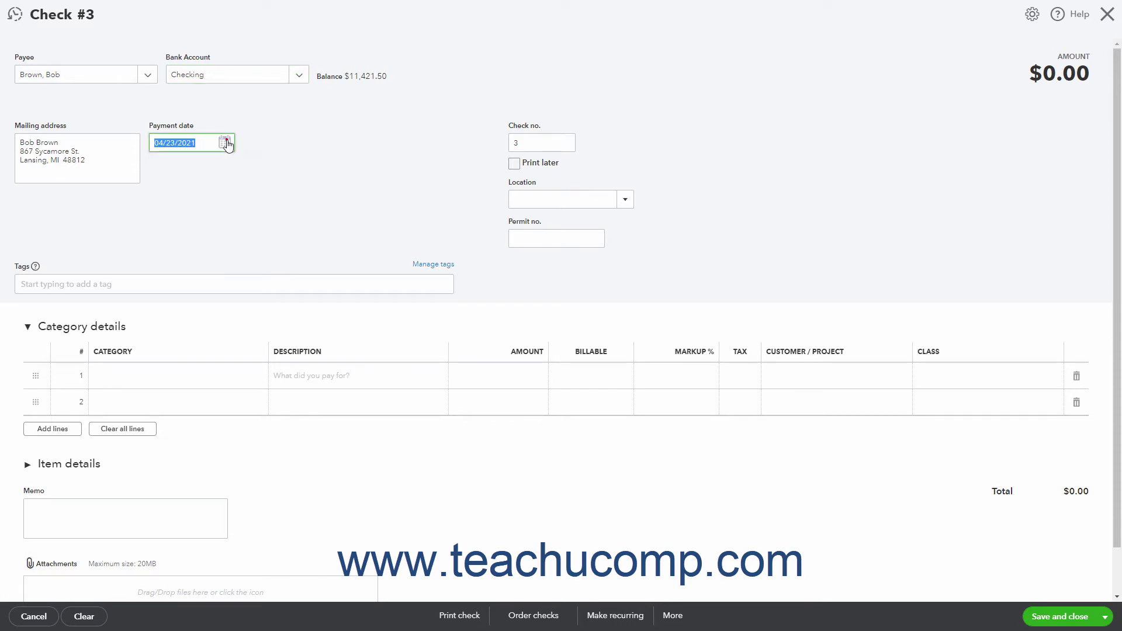
click(177, 263)
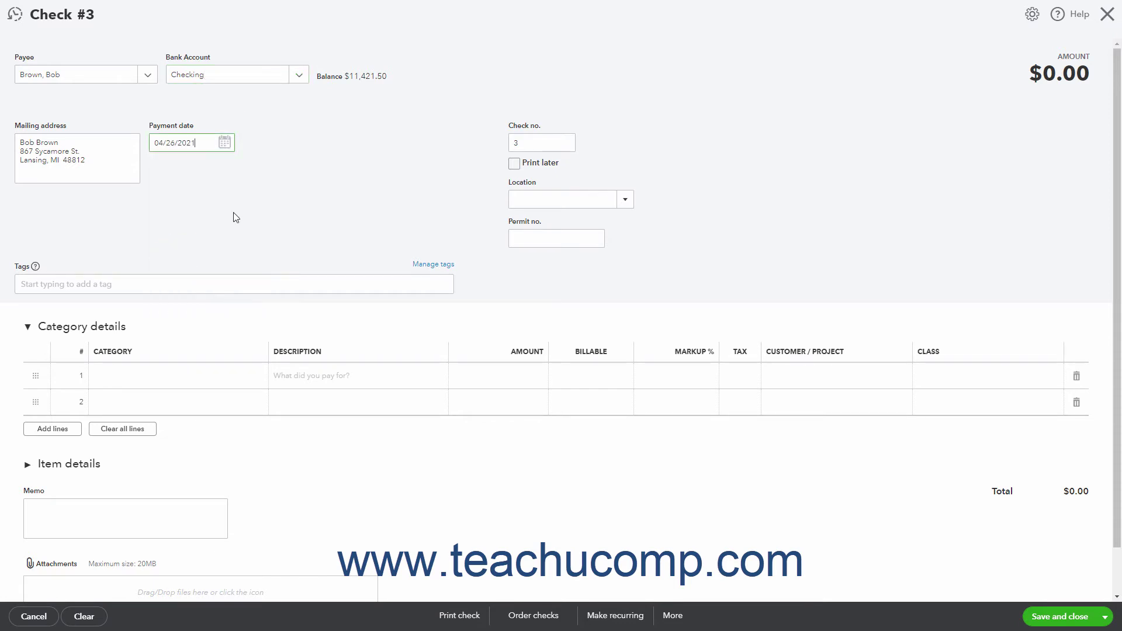
click(514, 165)
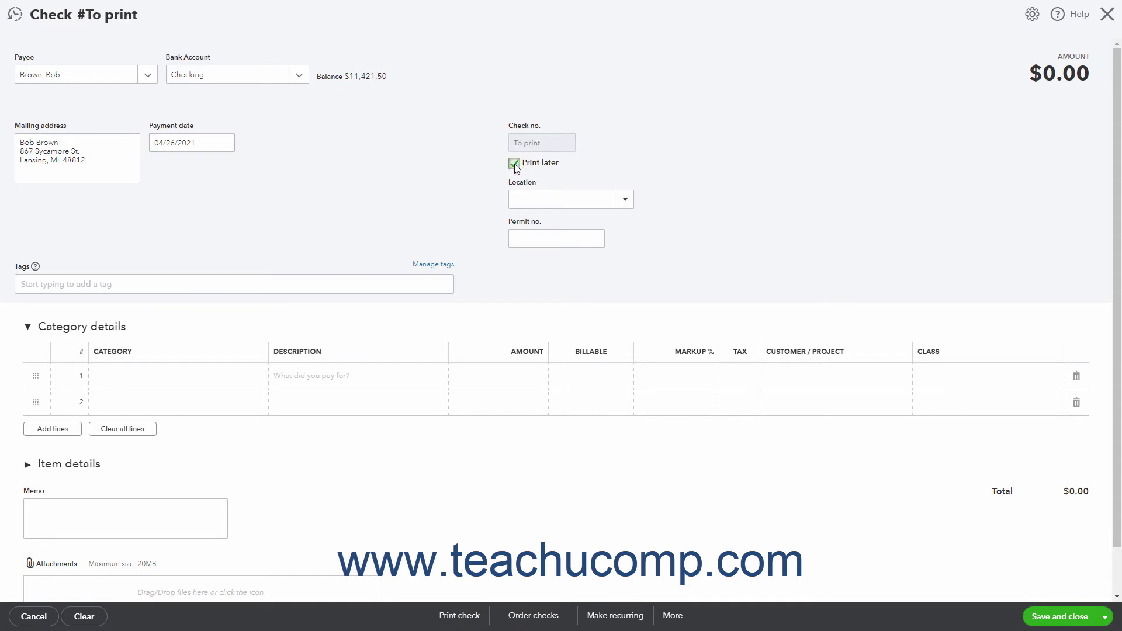
click(514, 164)
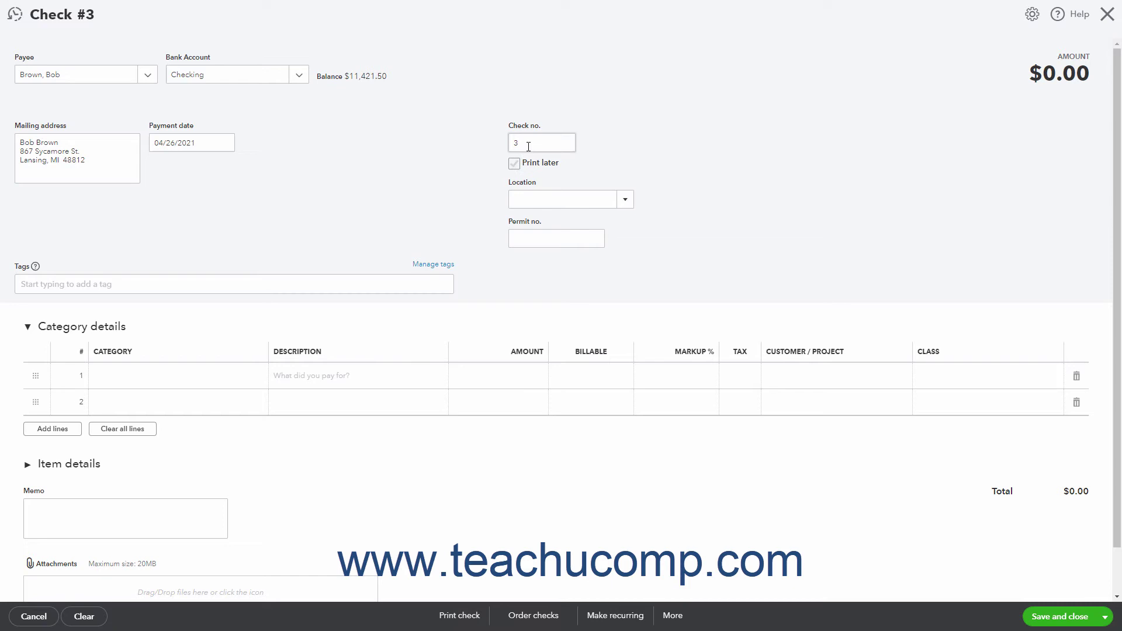
click(528, 147)
text(2)
Leave the check's location and tag fields empty
click(625, 202)
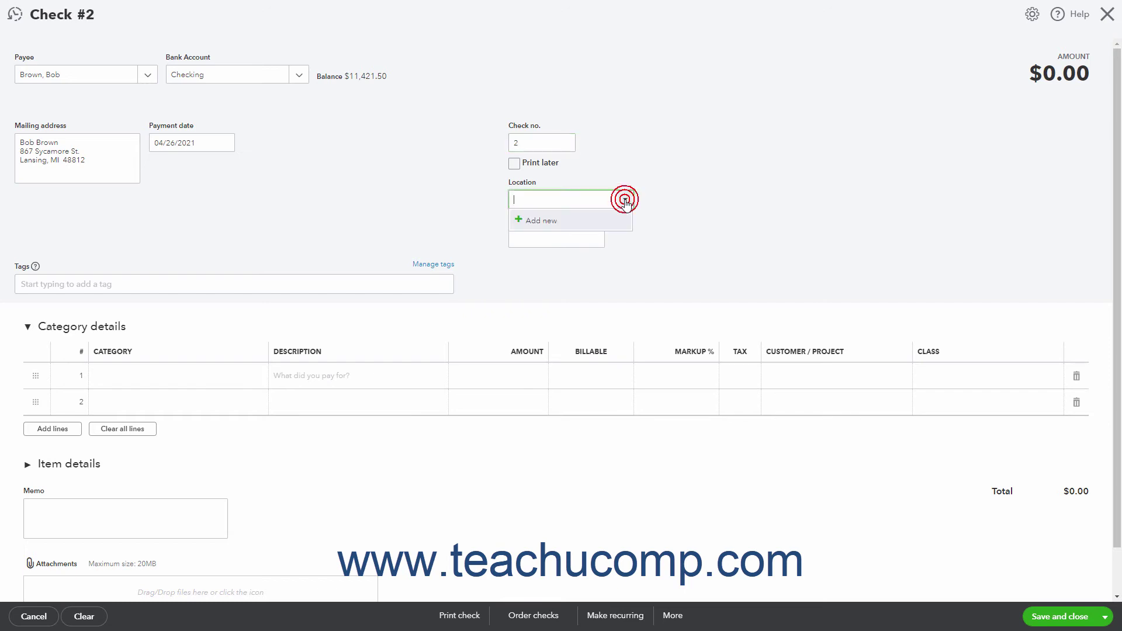
click(625, 203)
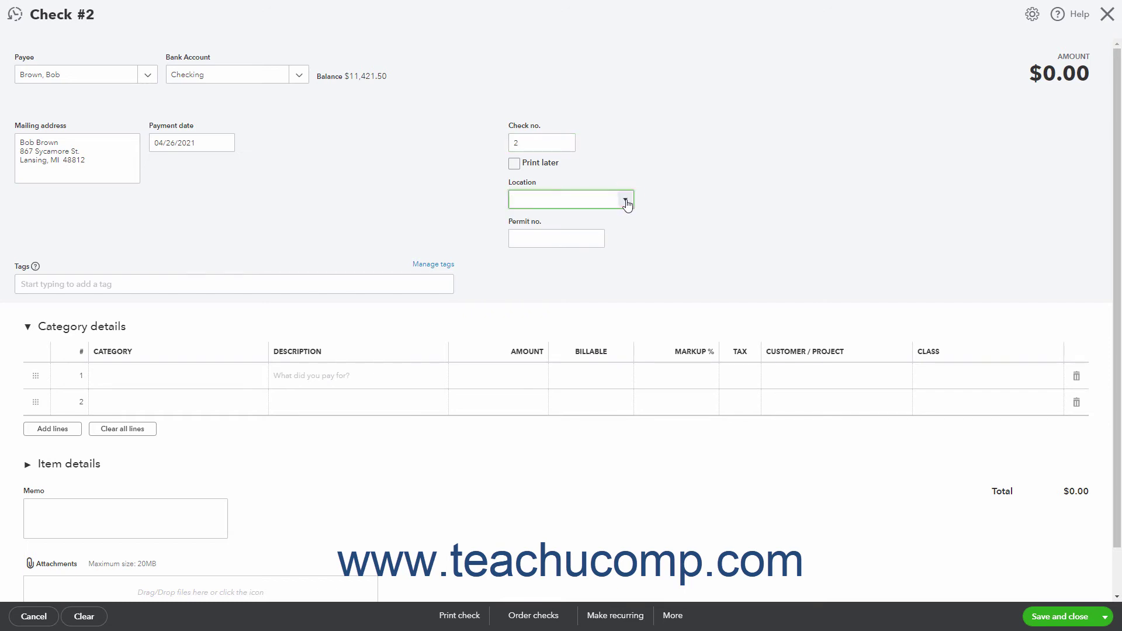
click(275, 283)
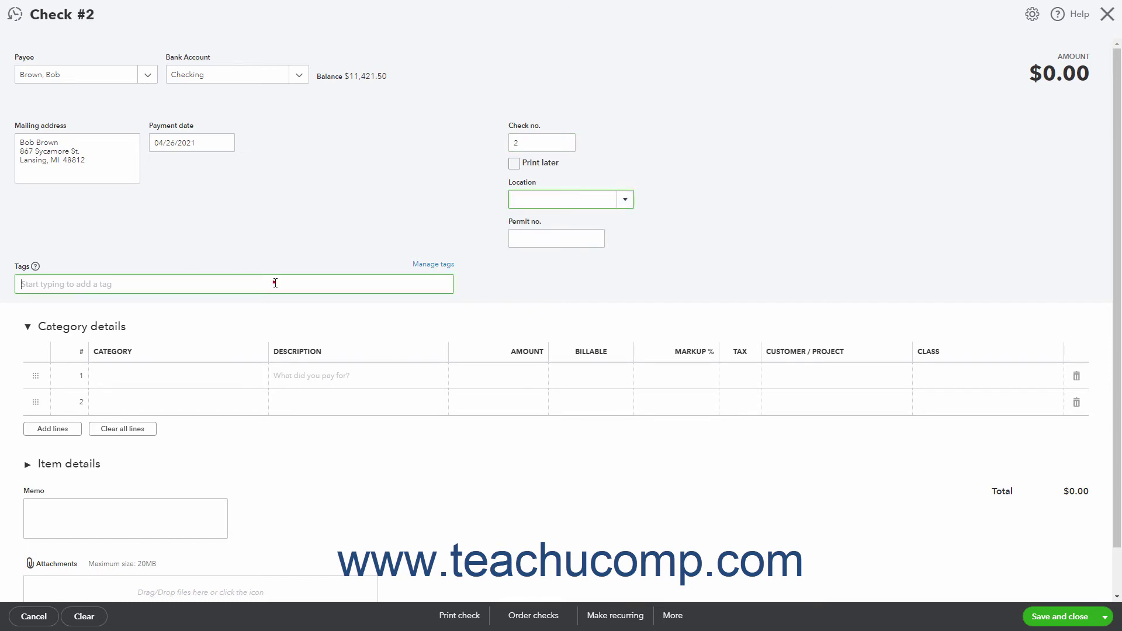
click(284, 250)
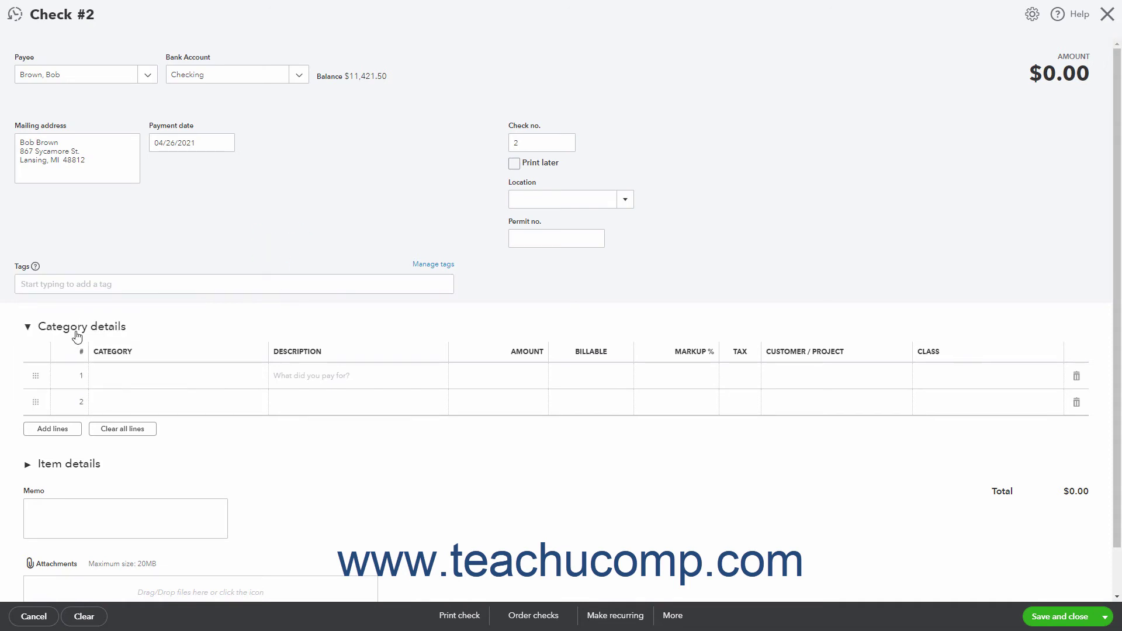
Set line 1 to Accounts Receivable (A/R), described 'Moved and needed refund for prepayment of services'
click(222, 382)
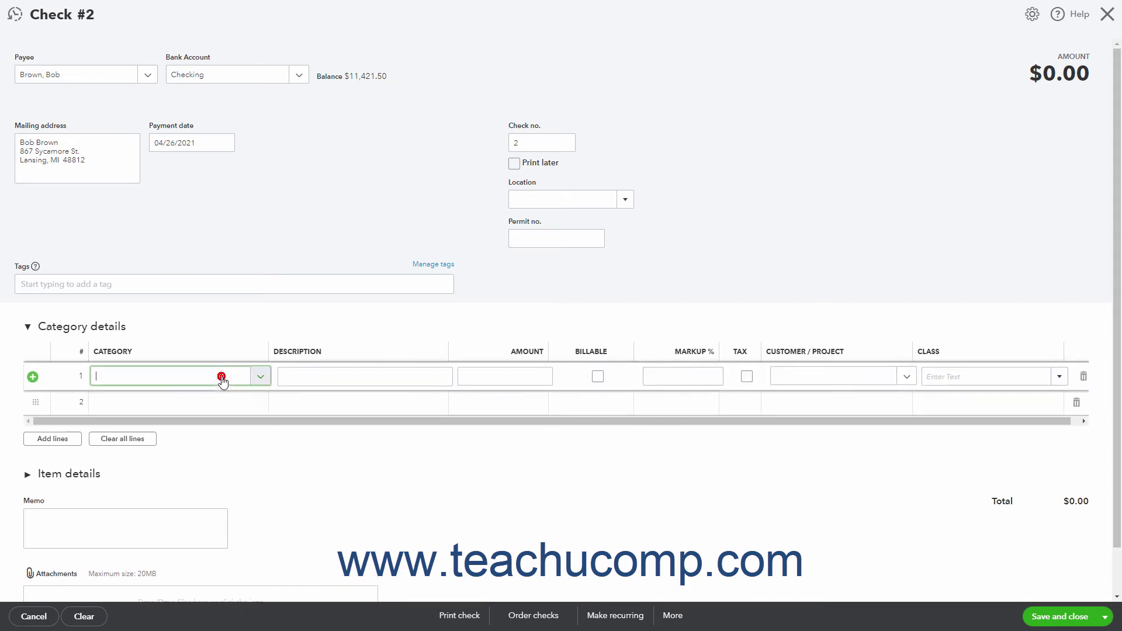
click(263, 378)
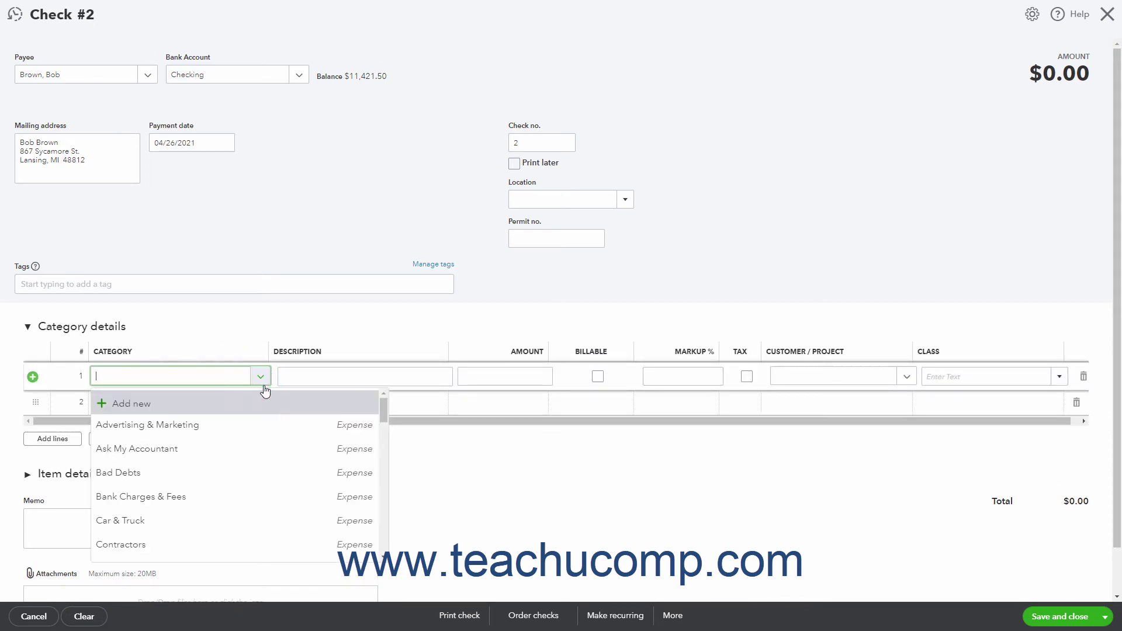
scroll(255, 454, down, 10)
scroll(255, 455, down, 3)
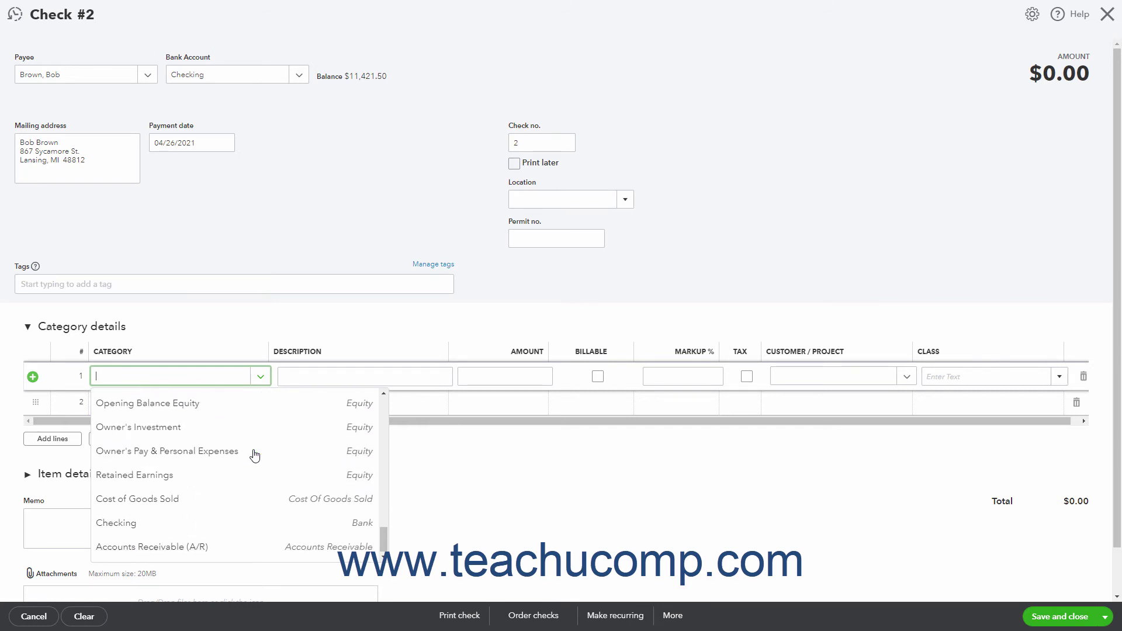
click(258, 549)
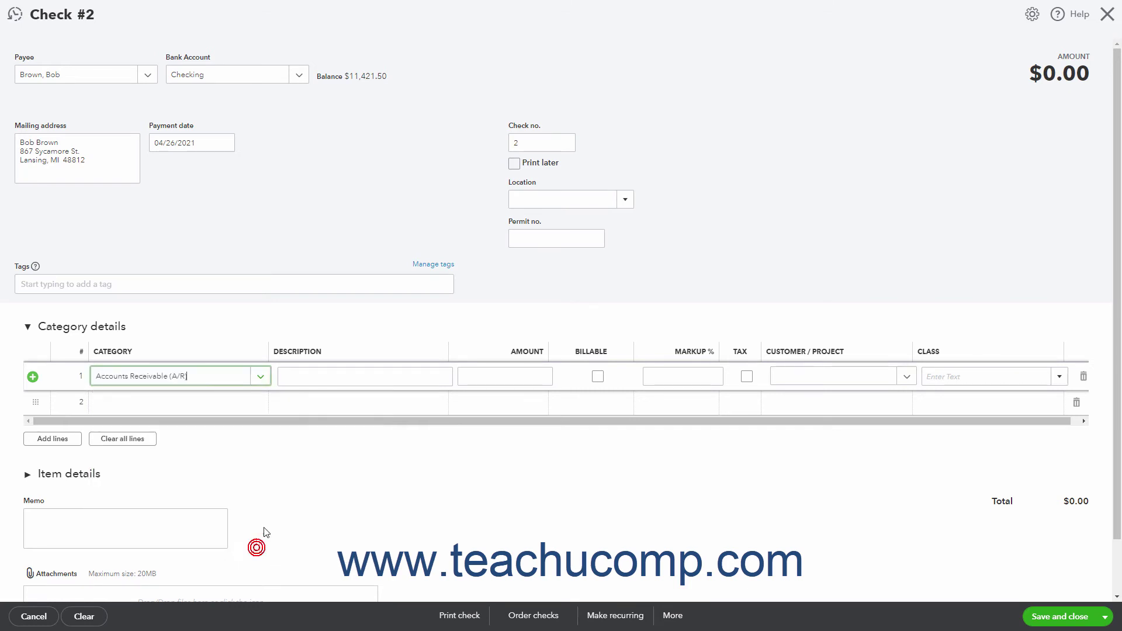
click(352, 375)
text(M)
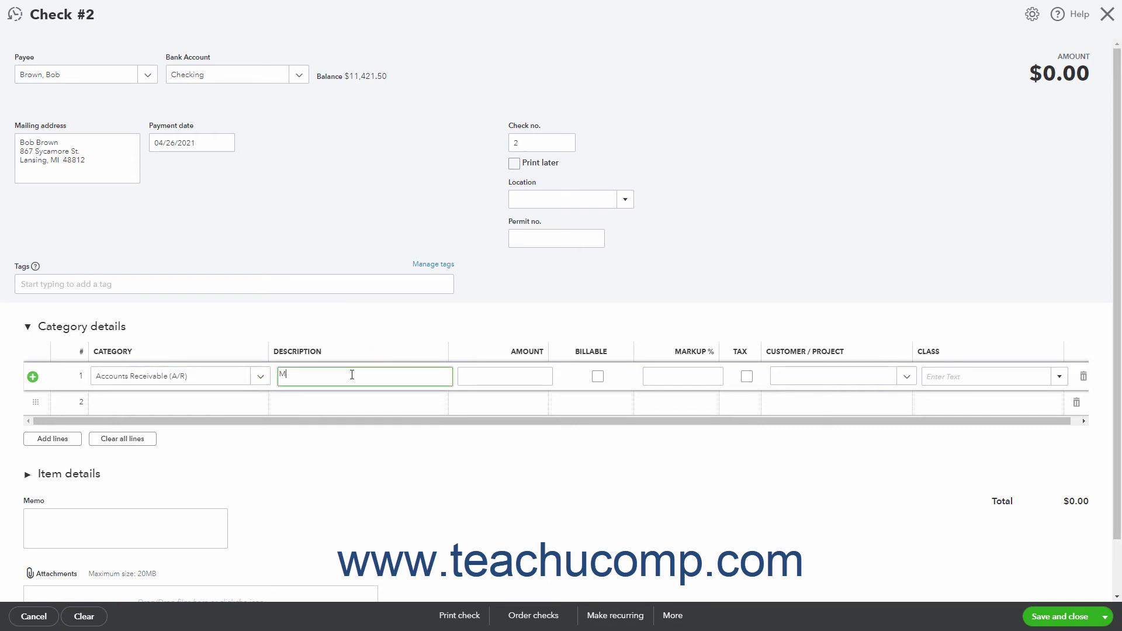
text(oved and needed refund for prepayment of services)
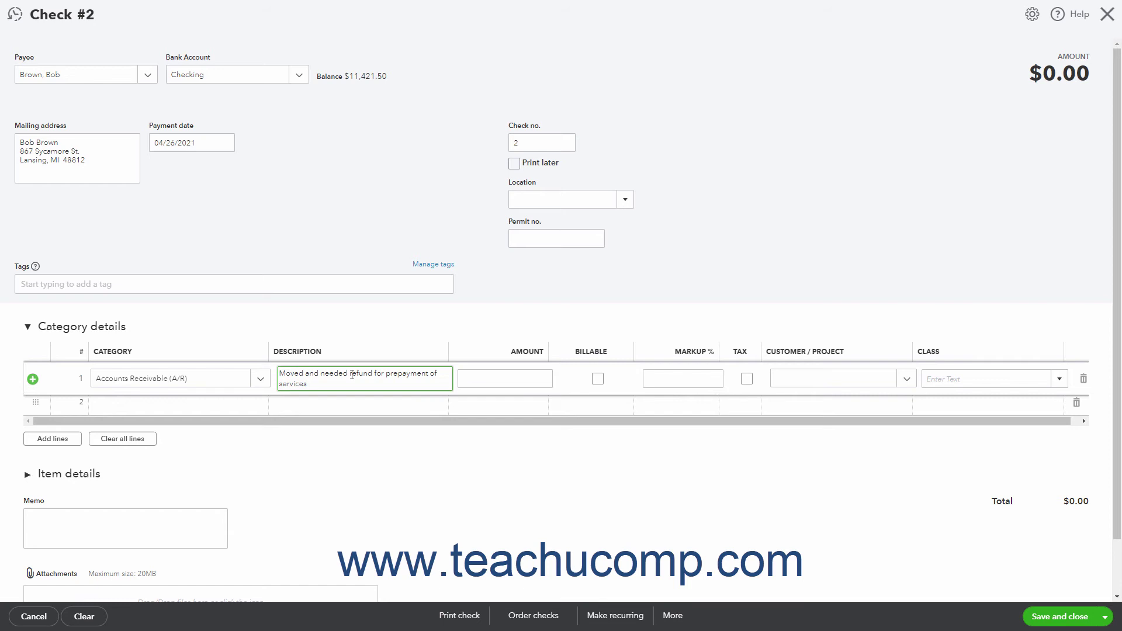
key(Tab)
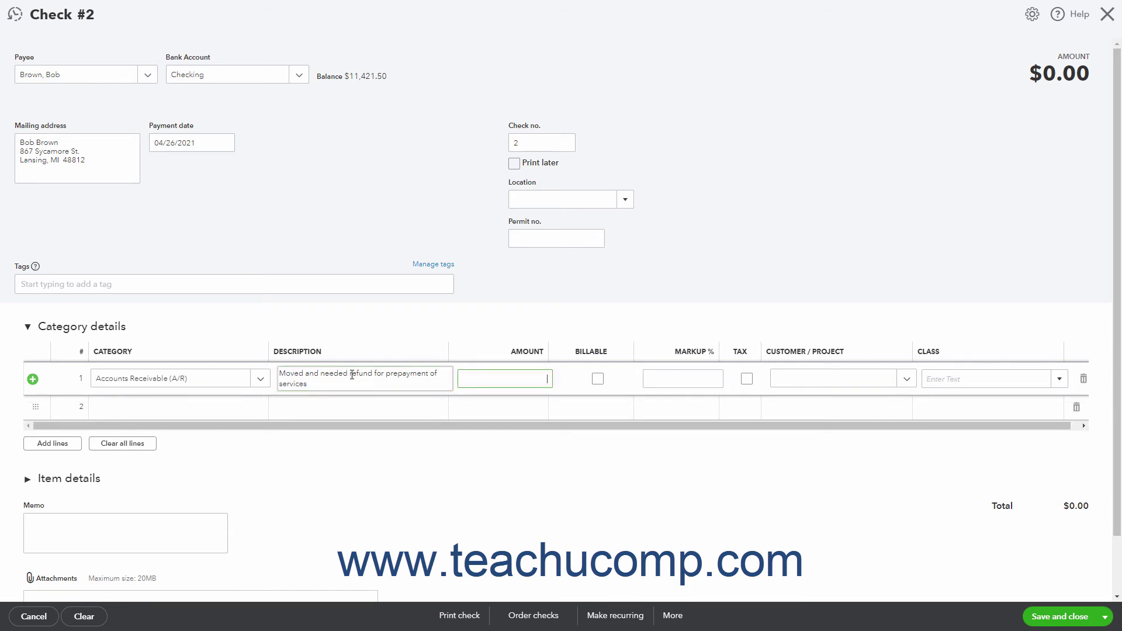
Enter 100.00 as the line amount, making the check total $100.00
text(100)
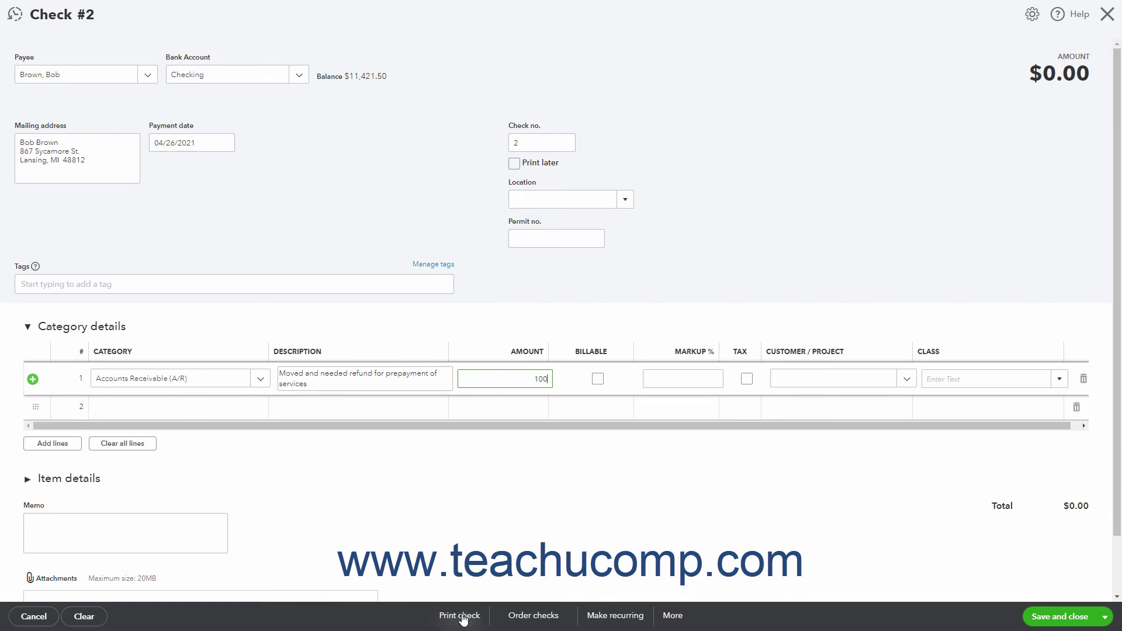
key(Tab)
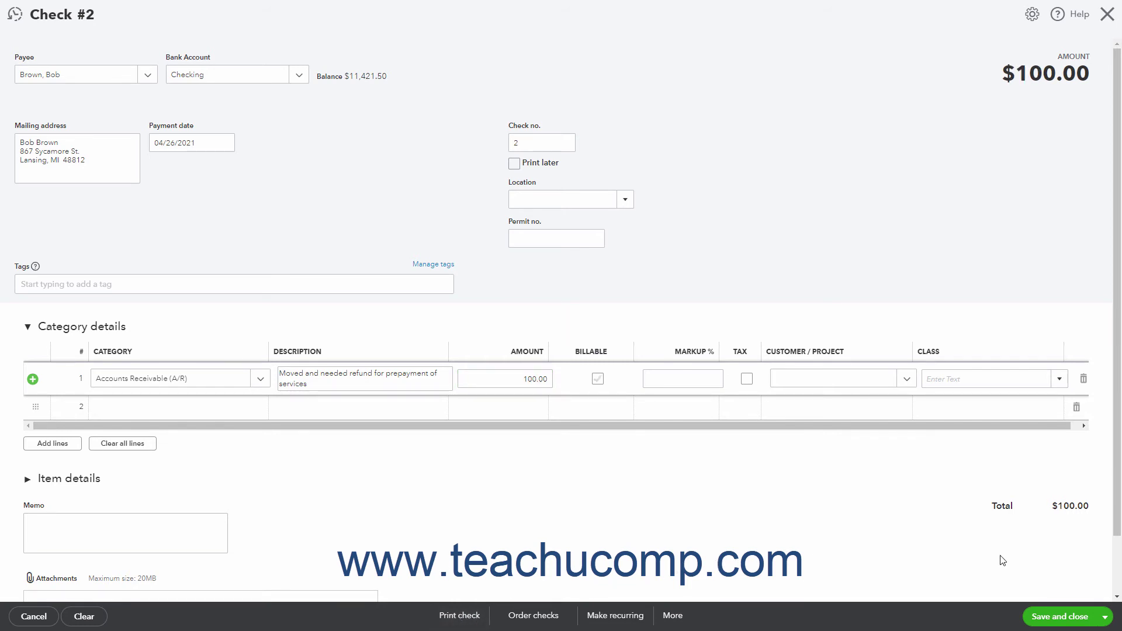
click(1103, 620)
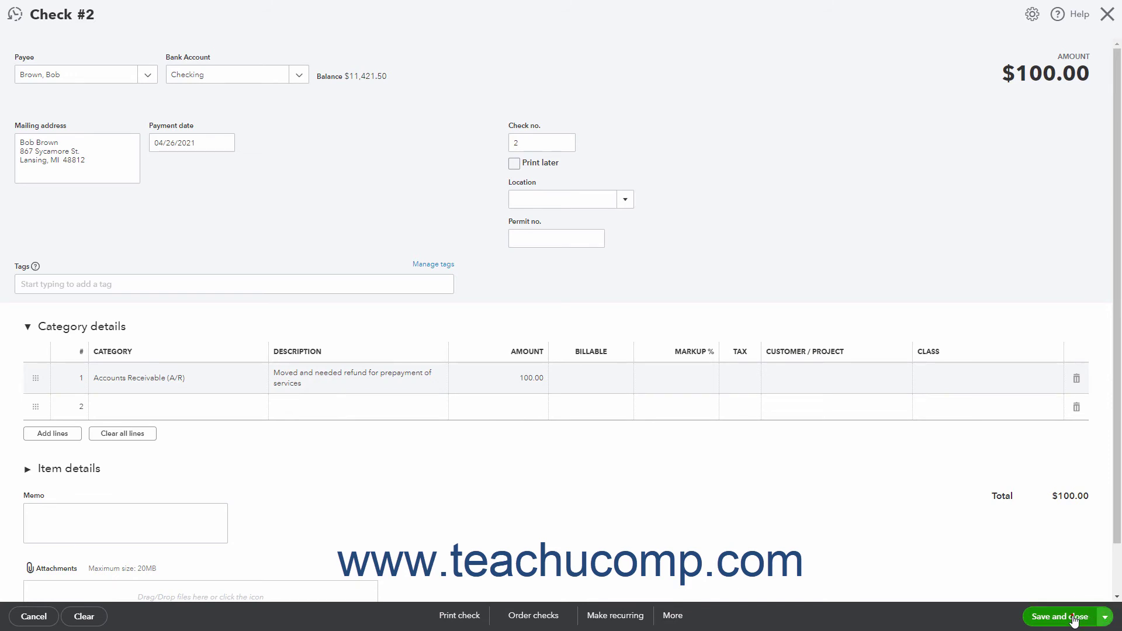
Save check 2 and start a blank Receive Payment form
click(1074, 619)
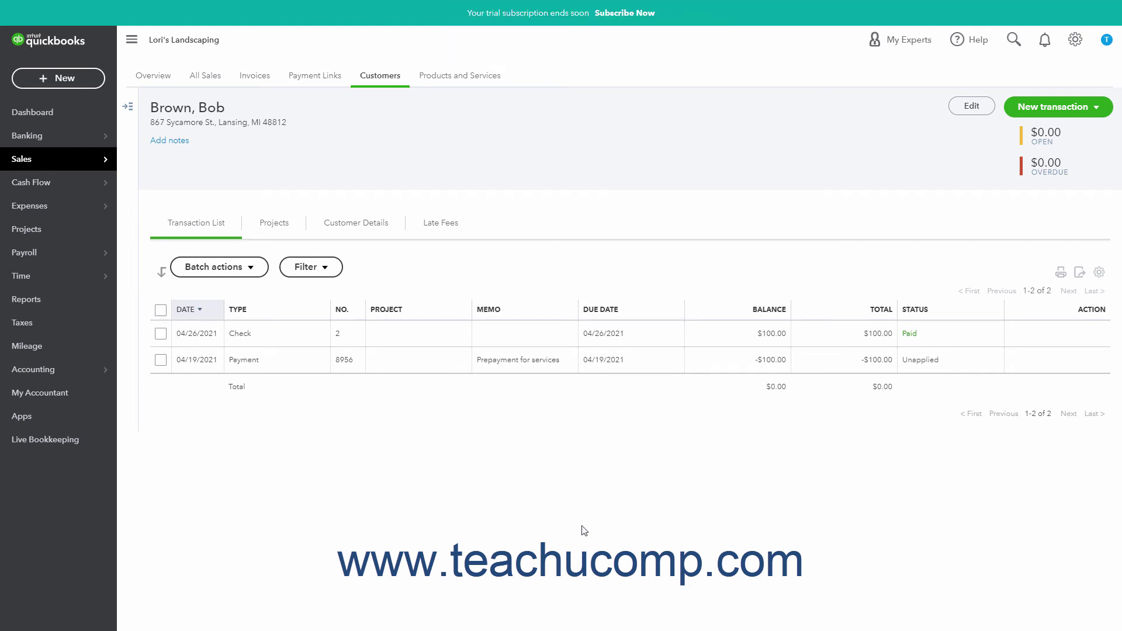
click(72, 88)
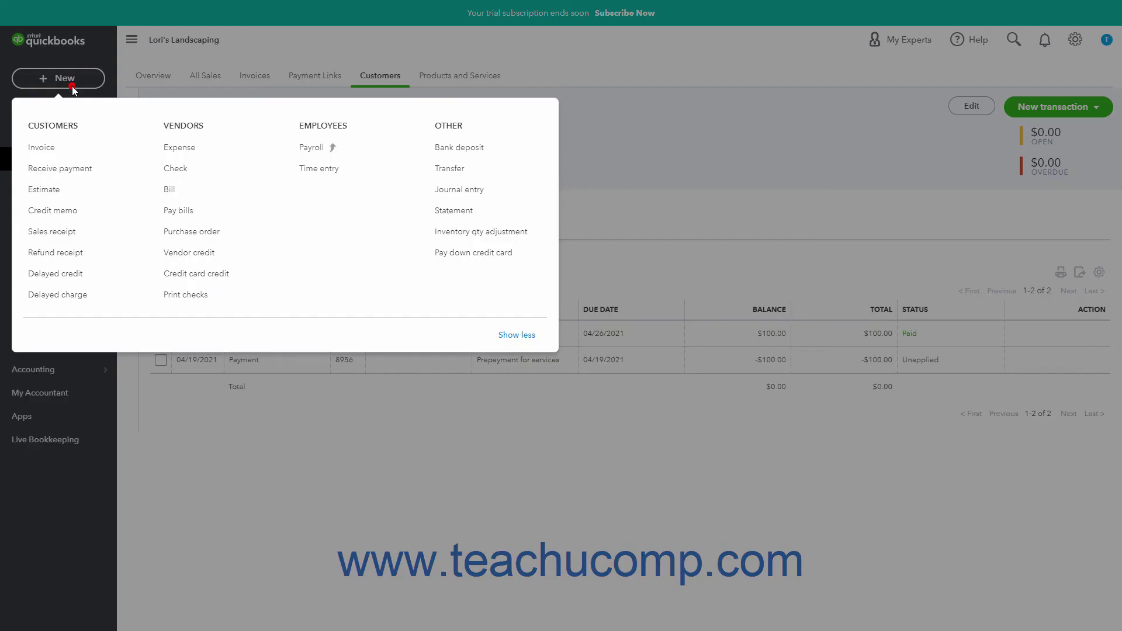
click(63, 175)
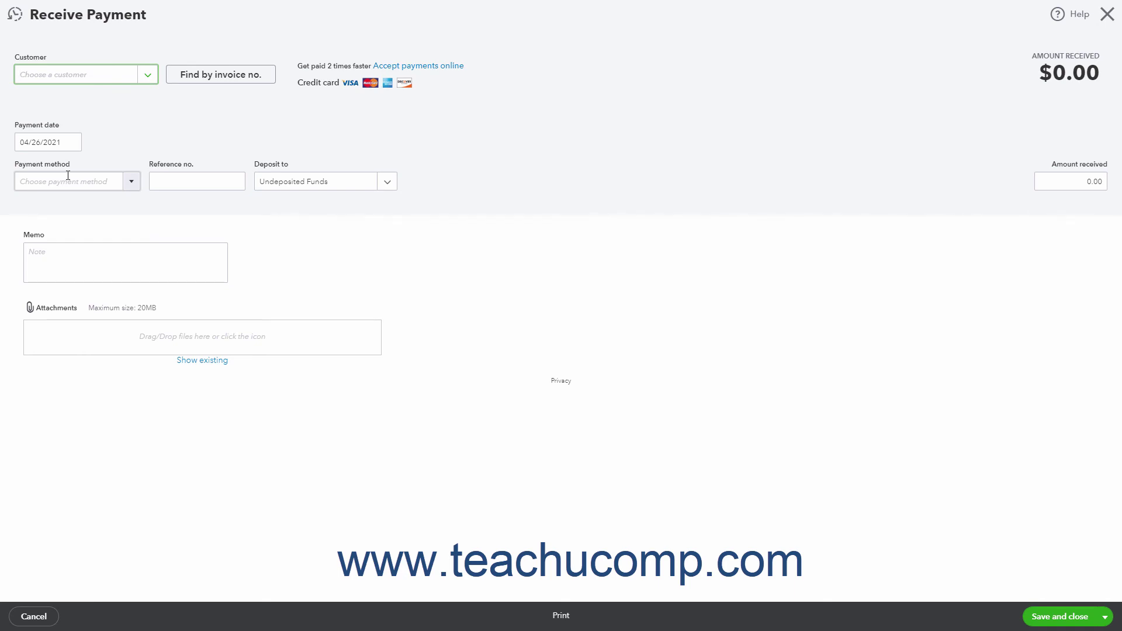
Select the prepaying customer so check 2 and the 100.00 unapplied credit are matched
click(148, 74)
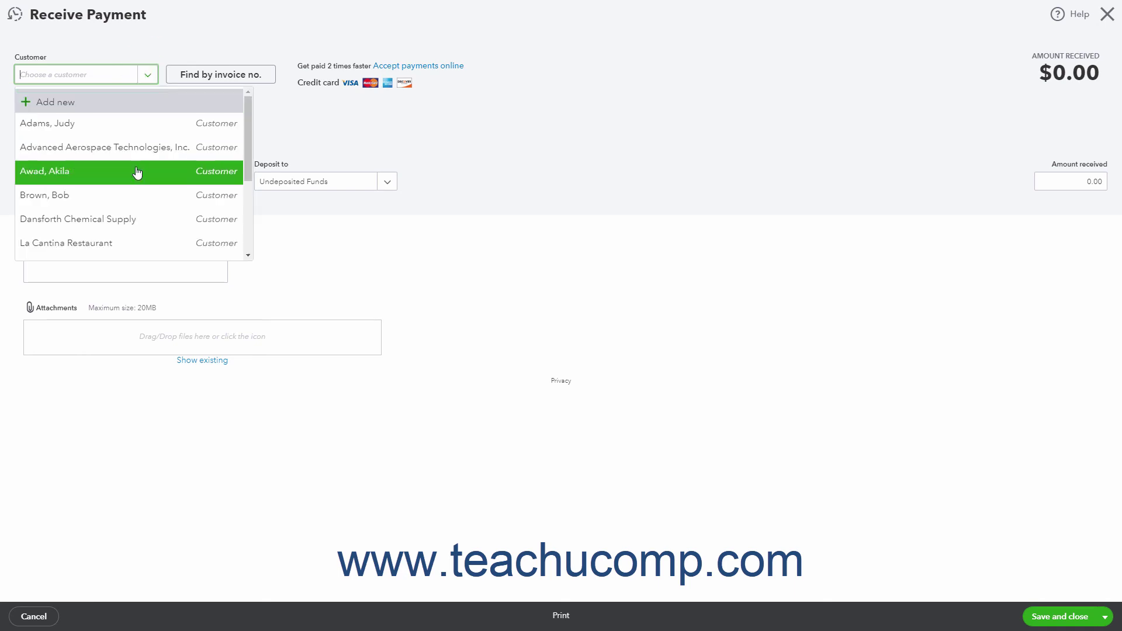
click(137, 194)
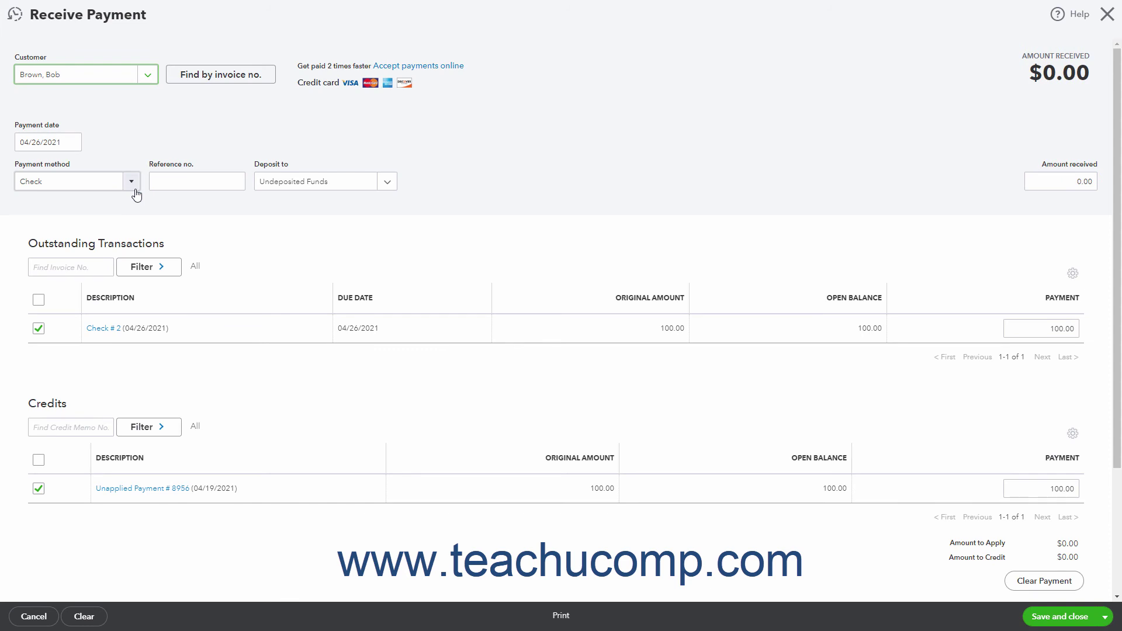